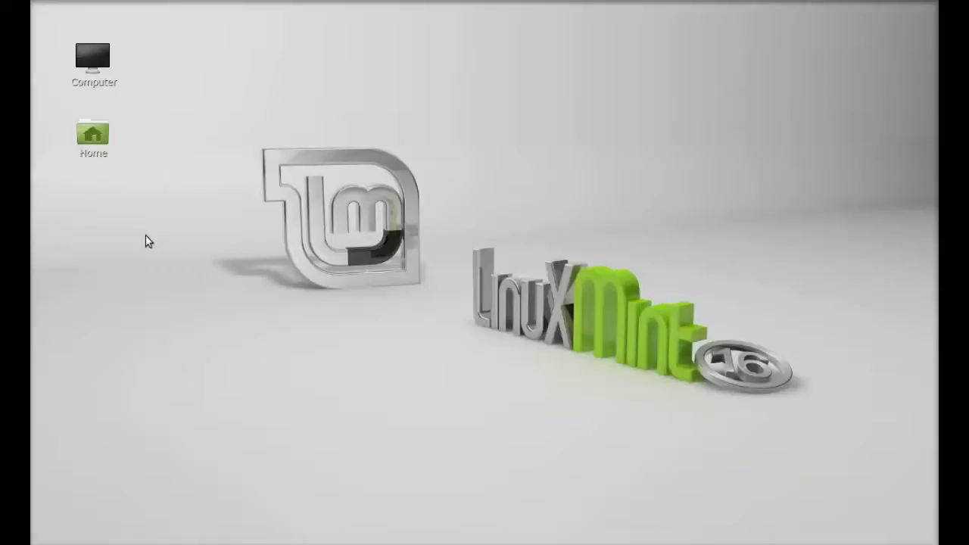
Add the ppa:teejee2008/ppa repository with sudo add-apt-repository, authenticating with the administrator password.
key("ctrl+alt+t")
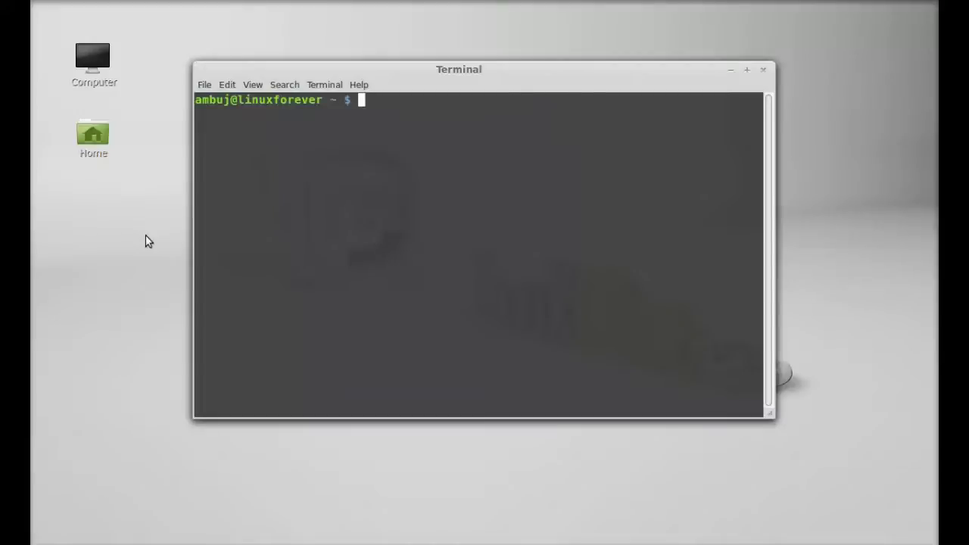
type("sudo add-apt-")
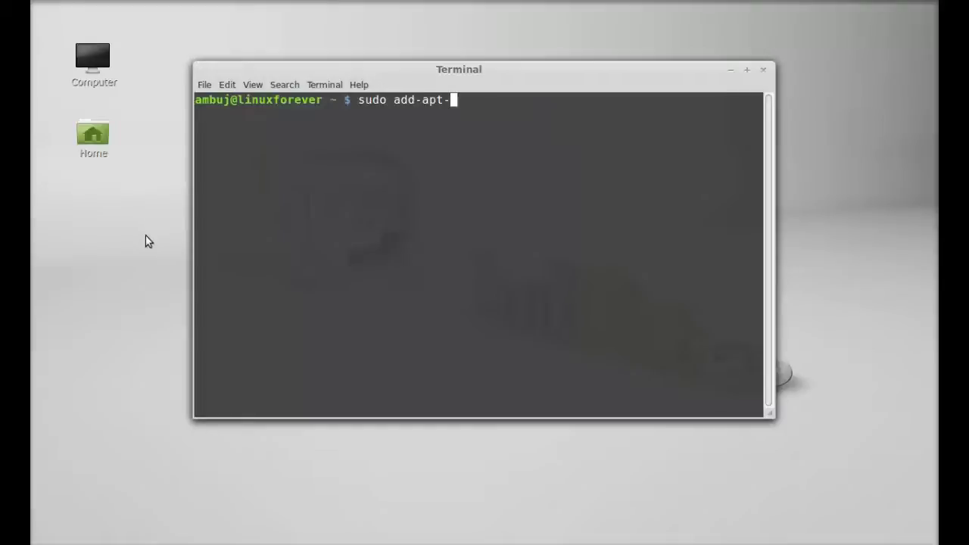
type("repository ppa:")
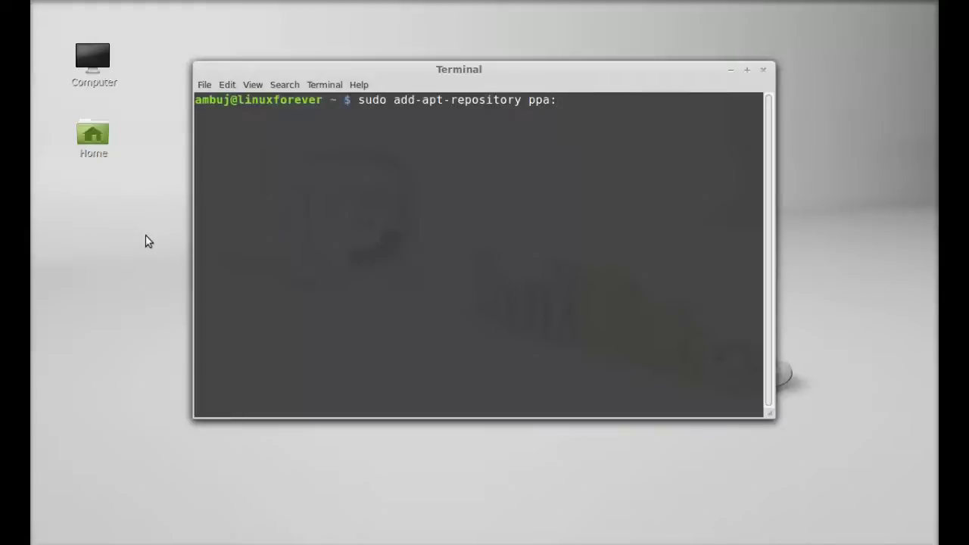
type("teejee2008/")
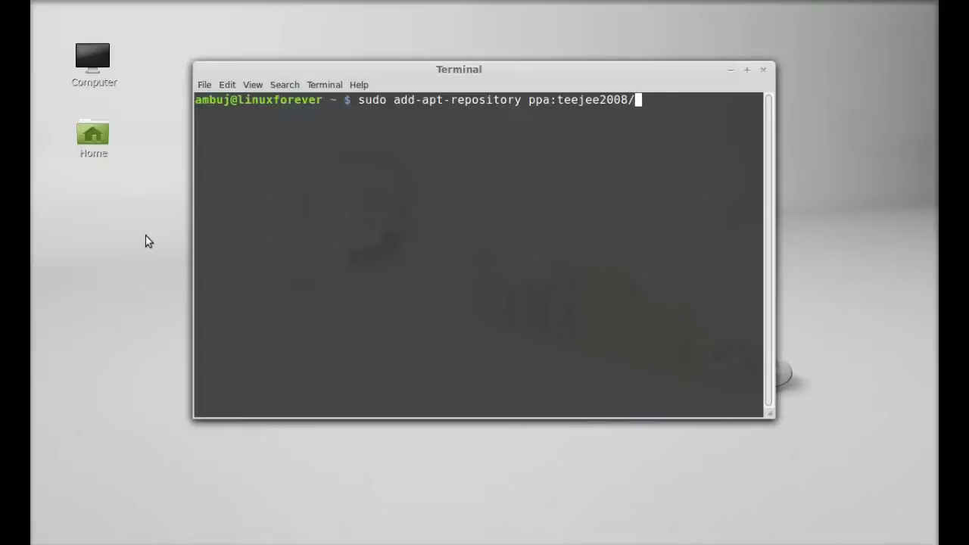
type("ppa")
key("Return")
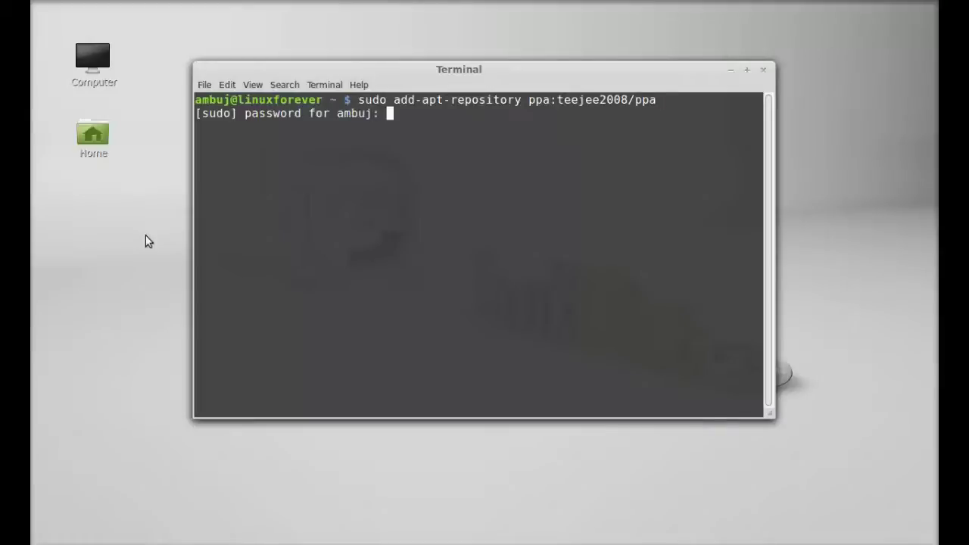
key("Return")
key("Return")
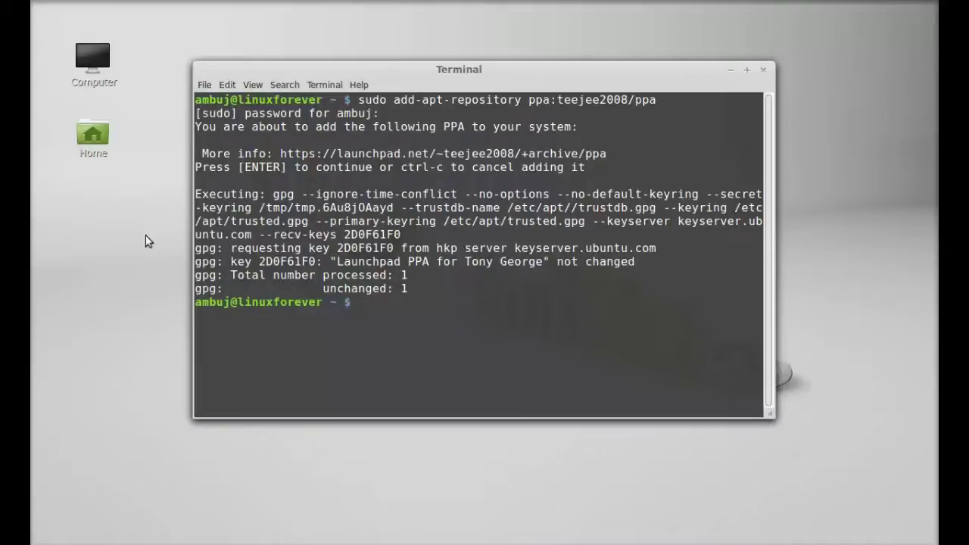
Run sudo apt-get update, install the aptik package with apt-get, and close the terminal.
type("sudo apt-get ")
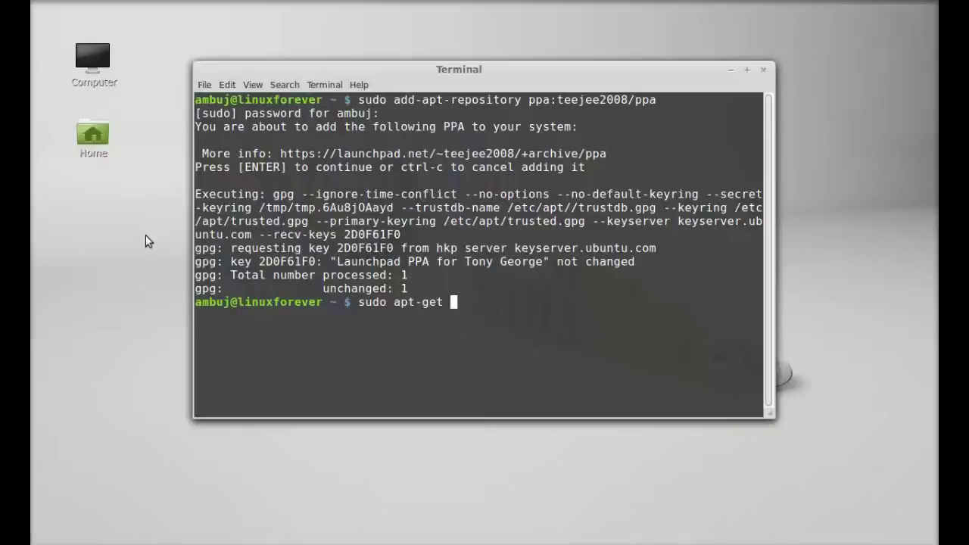
type("update")
key("Return")
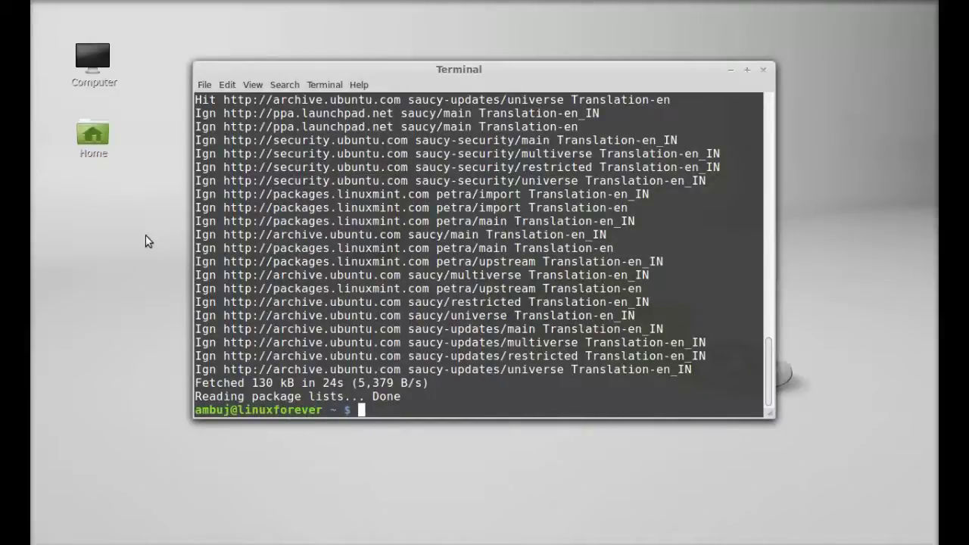
type("sudo apt")
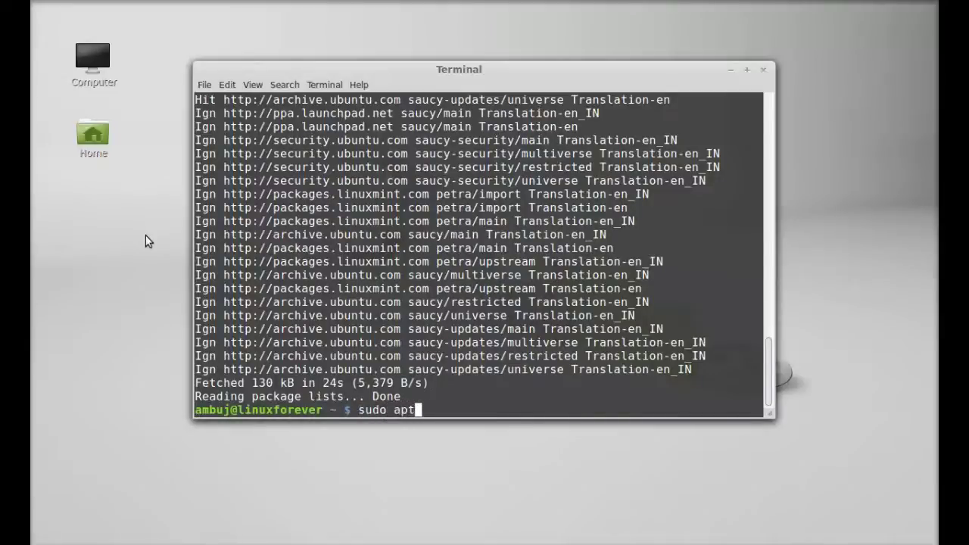
type("-get install apt")
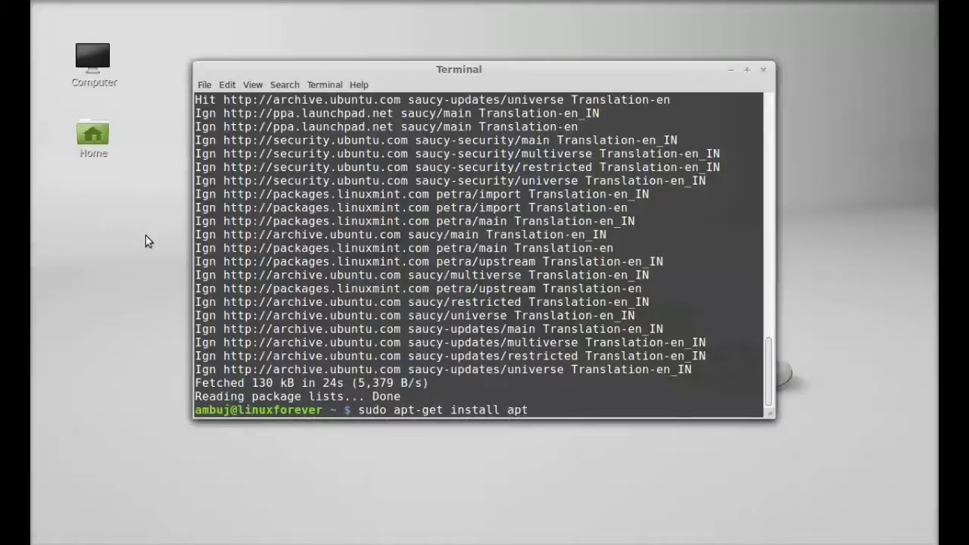
type("ik")
key("Return")
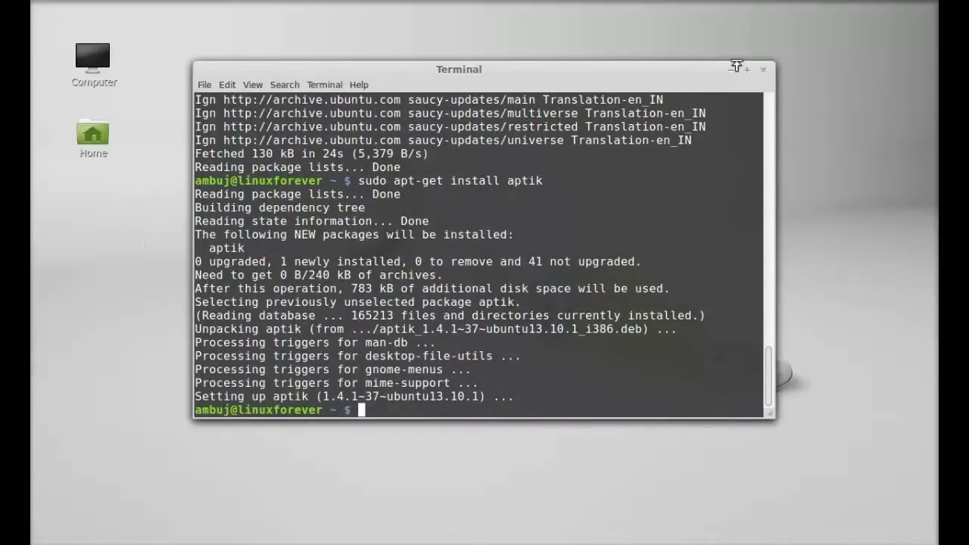
left_click(763, 70)
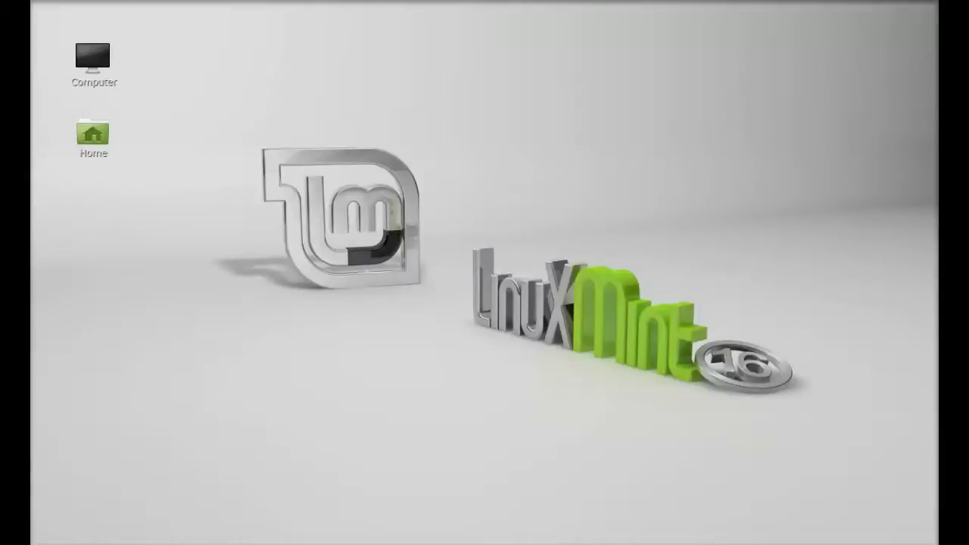
Launch Aptik from the menu search 'ap' with administrator rights, entering the account password.
key("super")
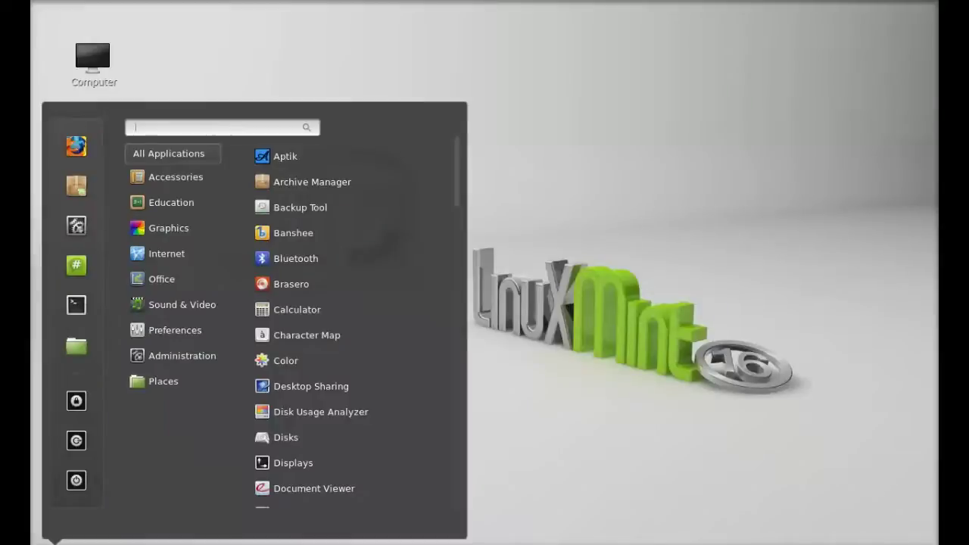
type("ap")
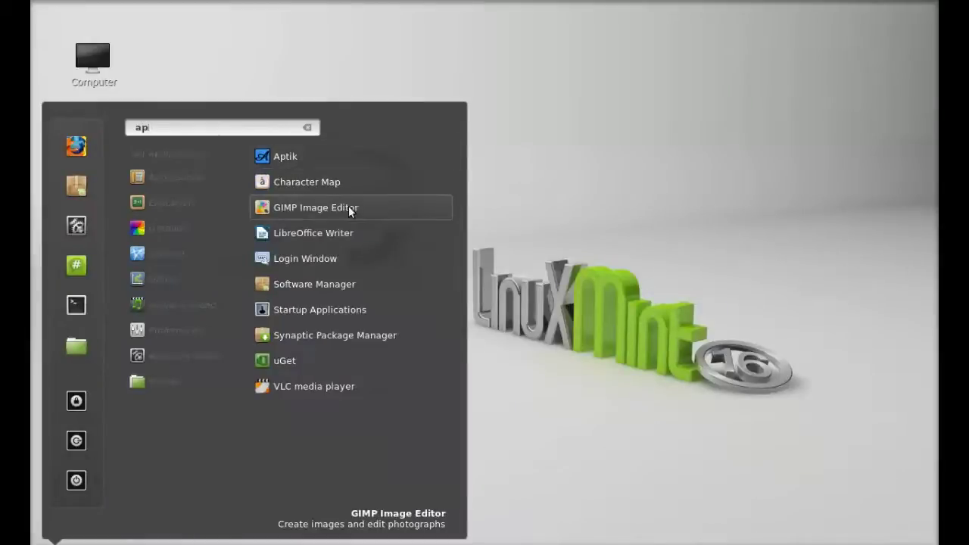
left_click(304, 153)
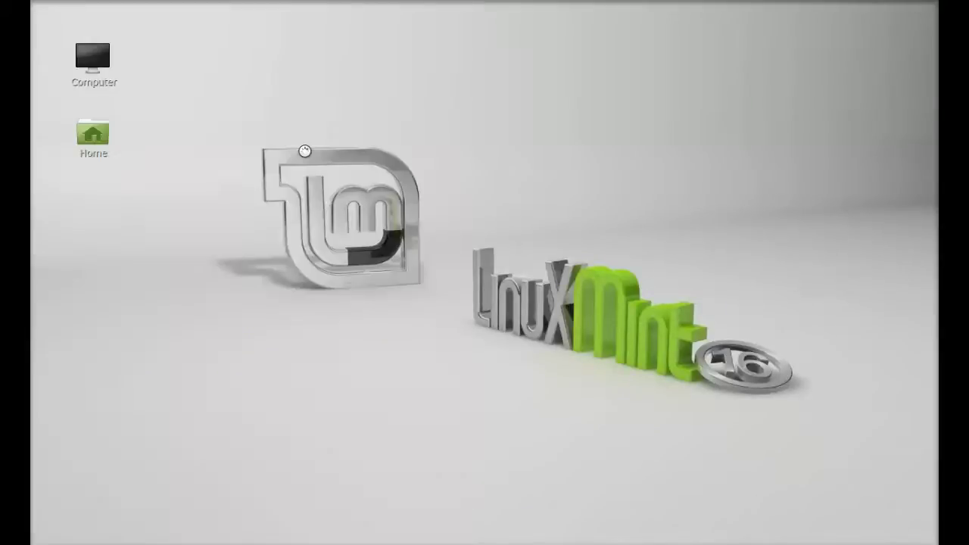
type("*******")
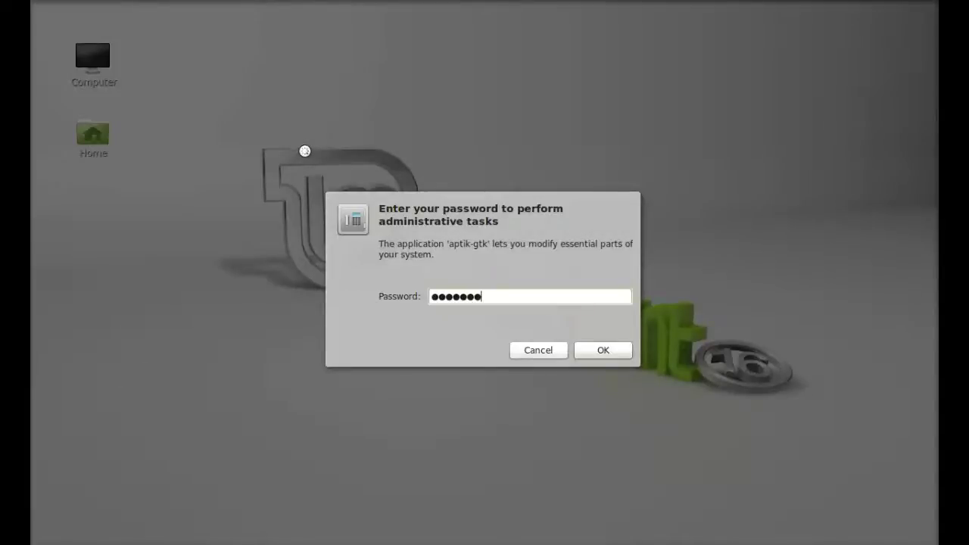
key("Return")
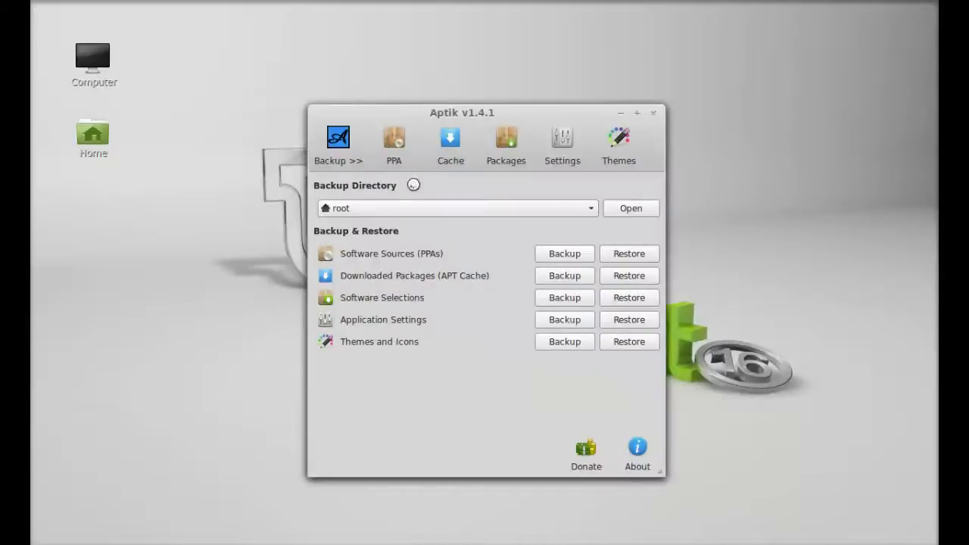
left_click(384, 212)
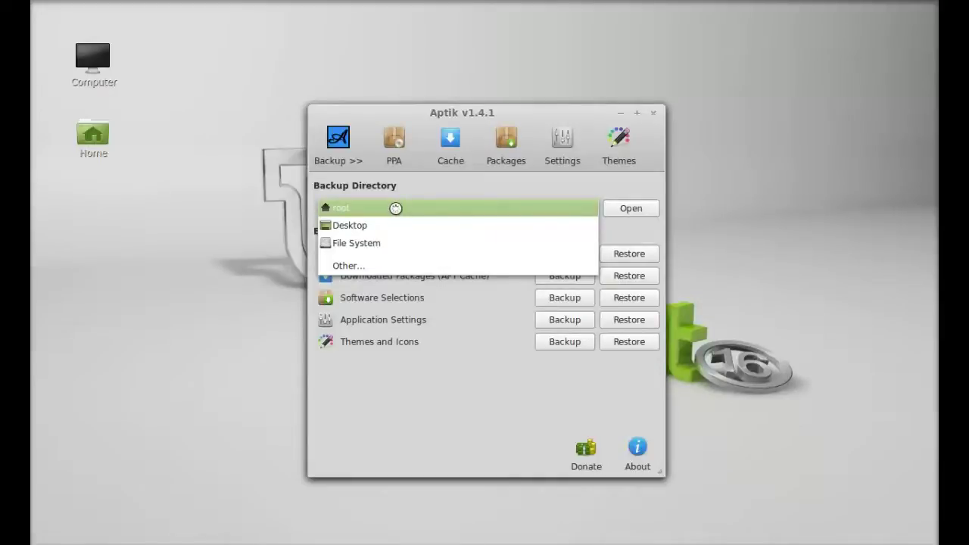
Keep root as the backup directory and list the PPAs under Software Sources for backup.
left_click(395, 209)
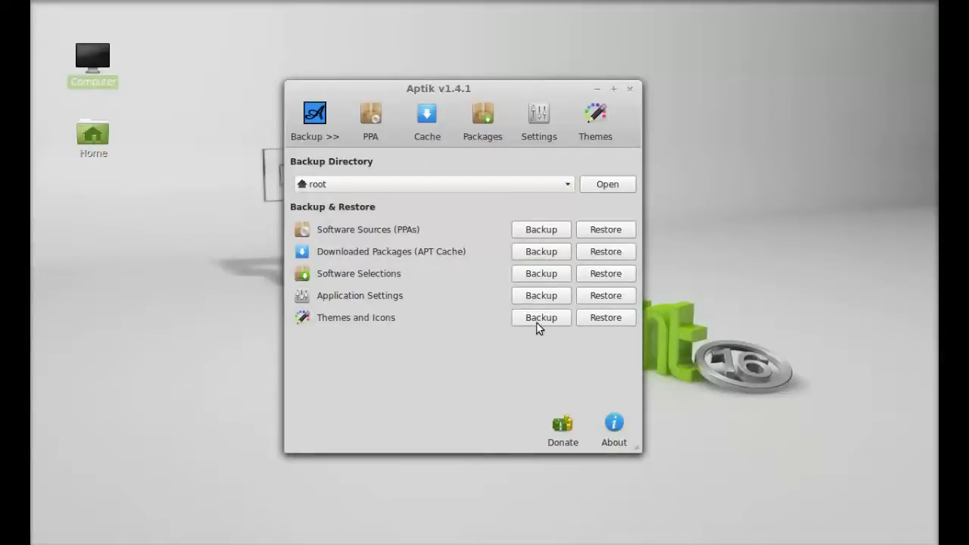
left_click(534, 228)
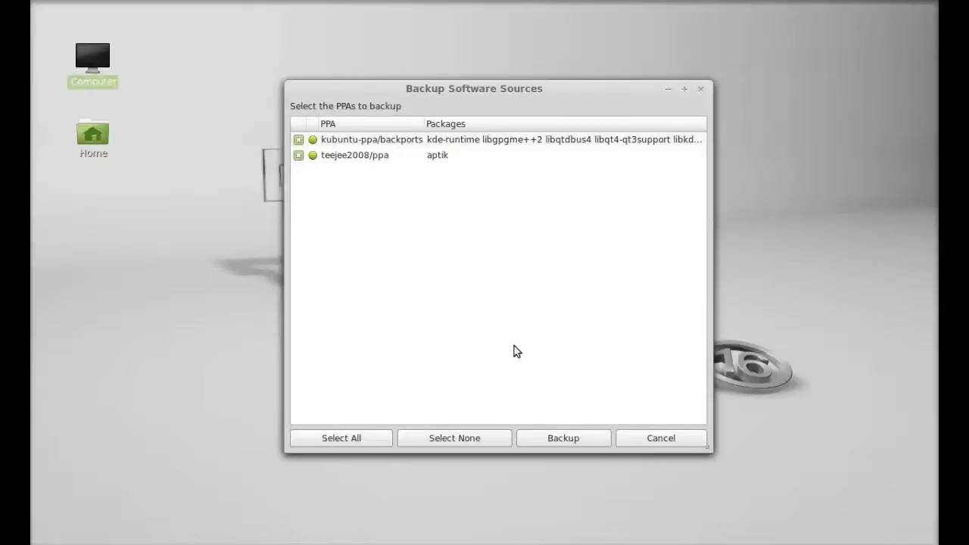
Save both PPAs to ppa.list and back up the 423 cached APT packages.
left_click(575, 438)
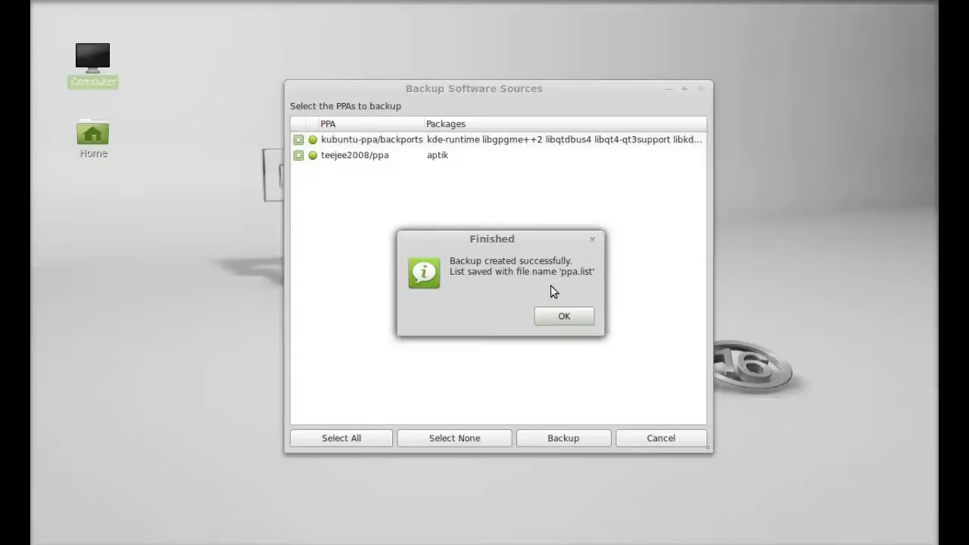
left_click(566, 315)
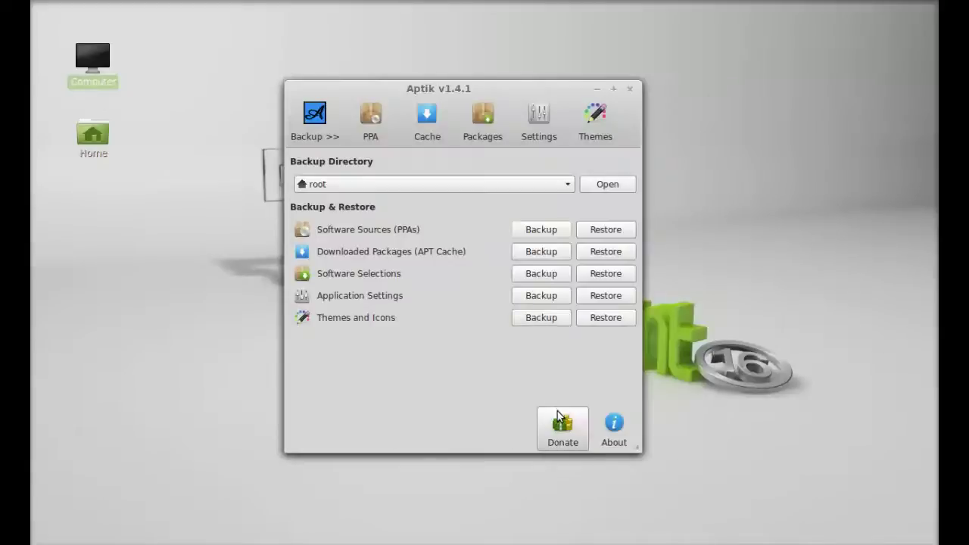
left_click(530, 251)
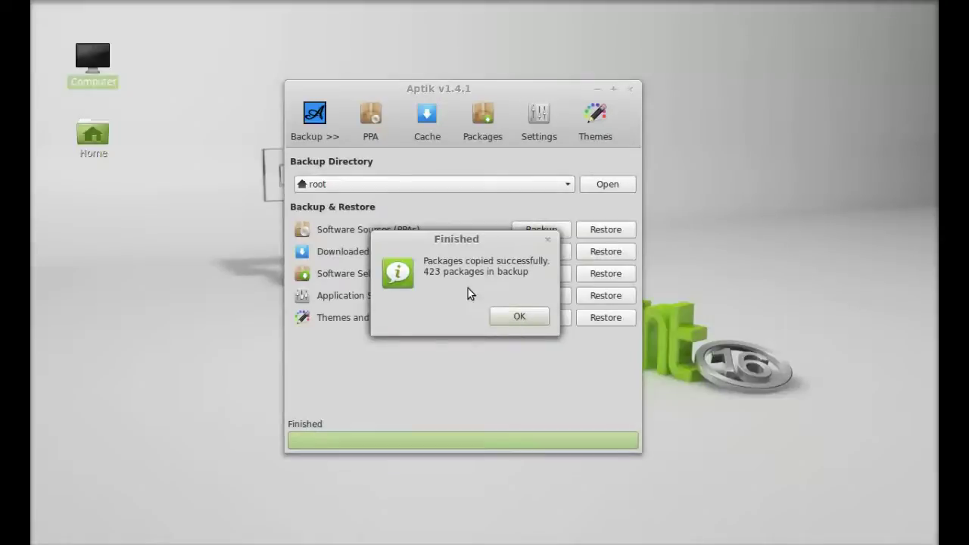
left_click(512, 317)
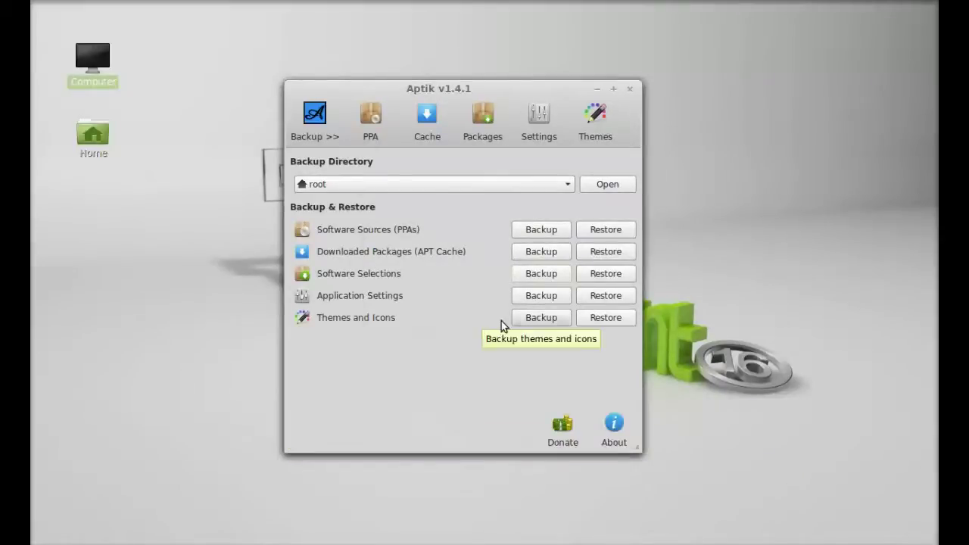
Review the Software Selections package list and save the chosen packages to packages.list.
left_click(528, 271)
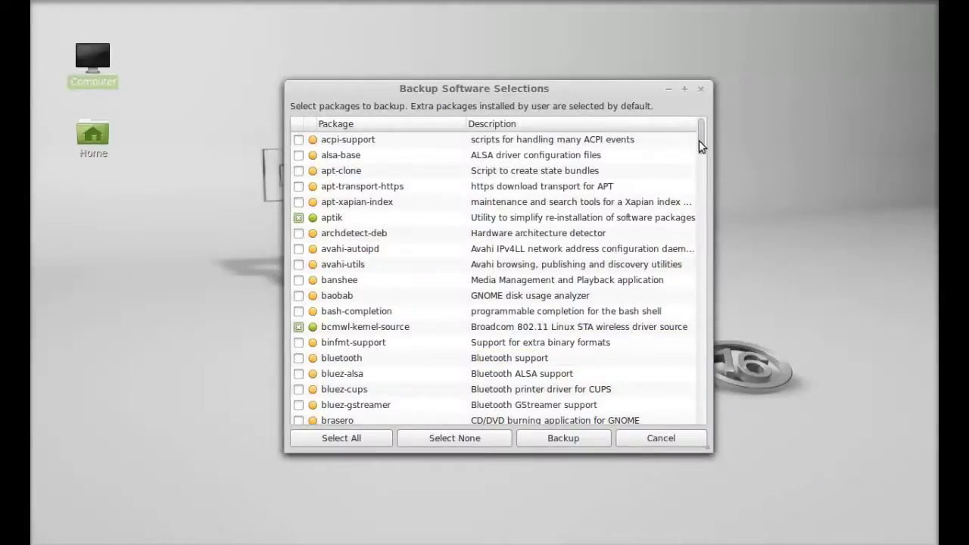
mouse_move(698, 138)
left_mouse_down()
mouse_move(699, 174)
mouse_move(698, 131)
left_mouse_up()
mouse_move(352, 219)
mouse_move(340, 149)
left_click(553, 440)
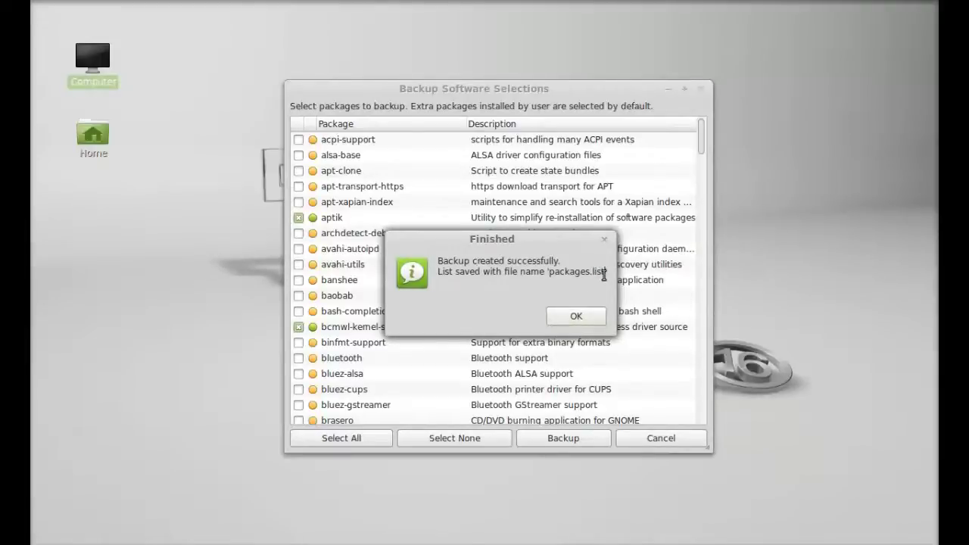
left_click(576, 318)
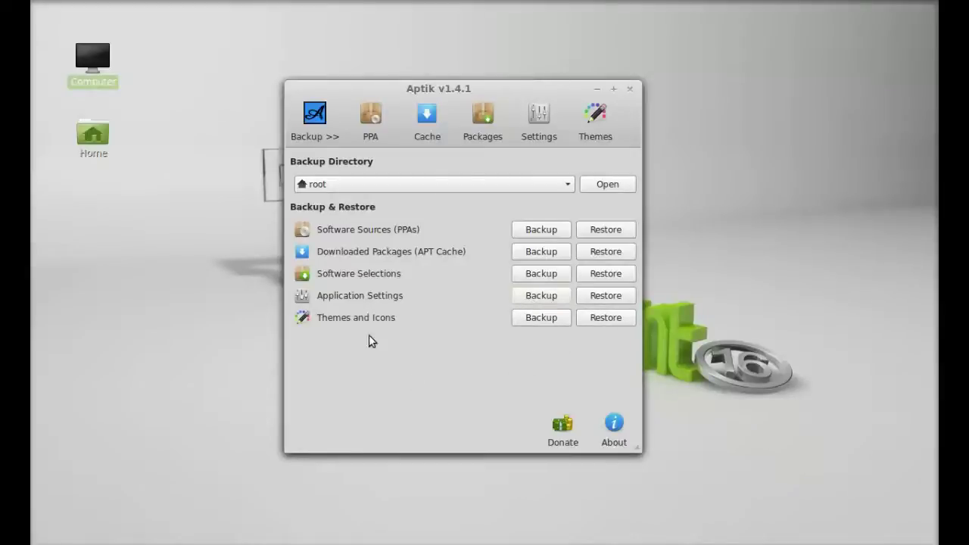
Back up all checked themes and icons, confirm the success message, and close Aptik.
left_click(529, 316)
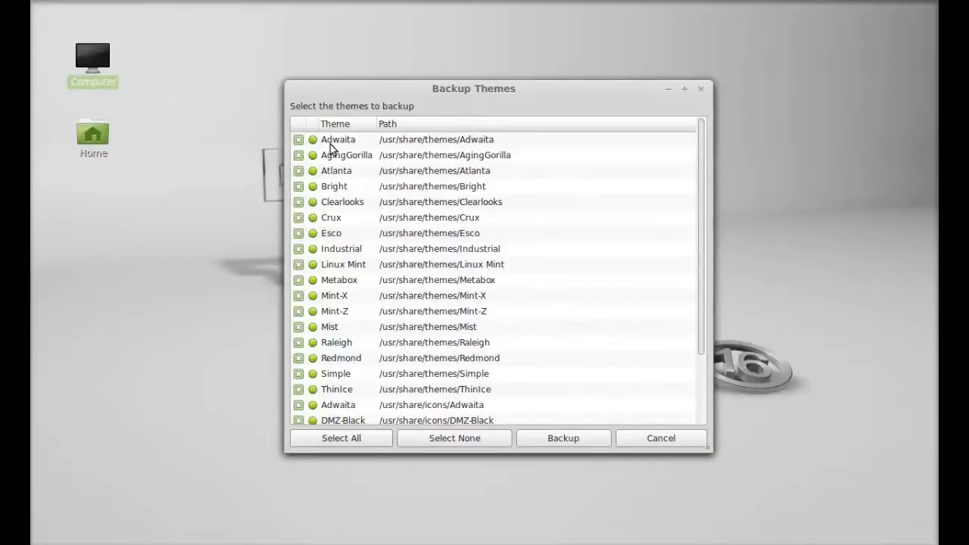
left_click(561, 437)
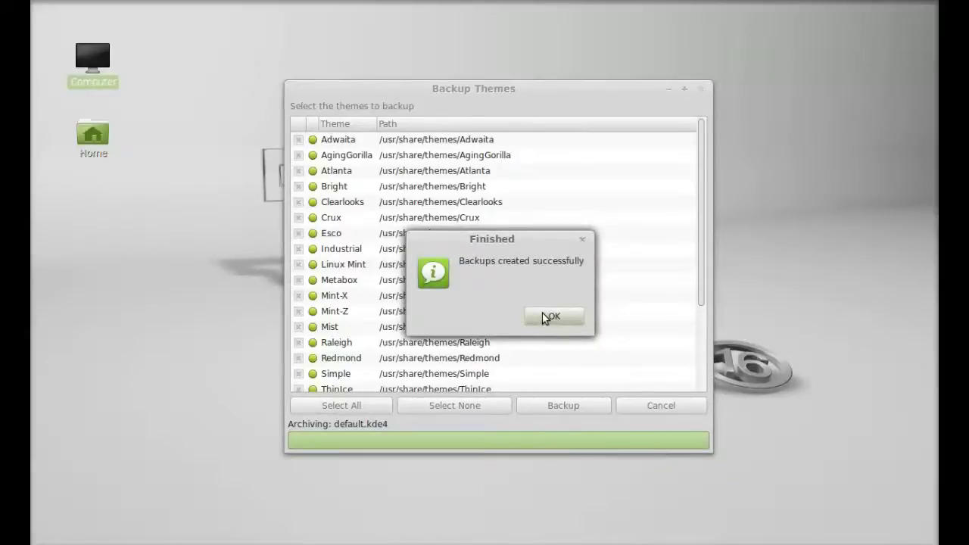
left_click(544, 315)
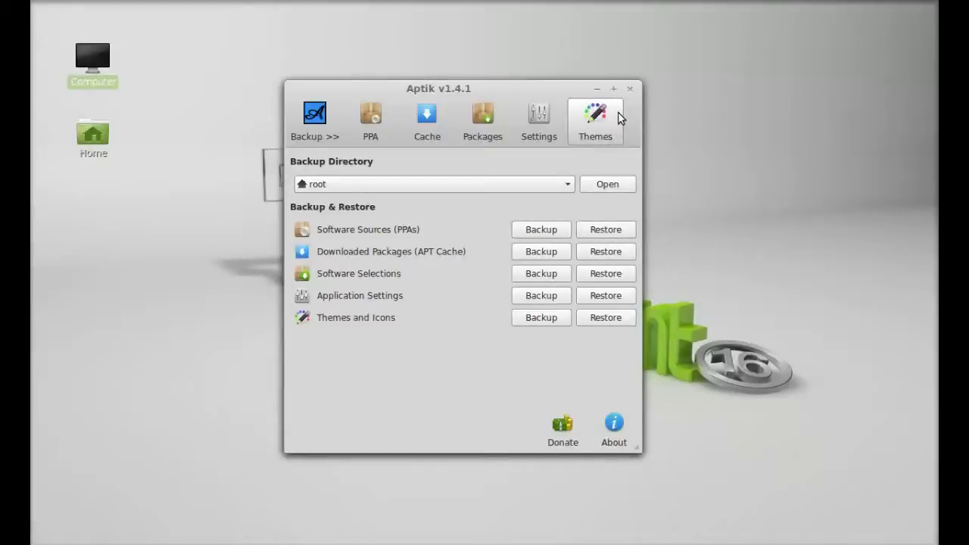
left_click(631, 89)
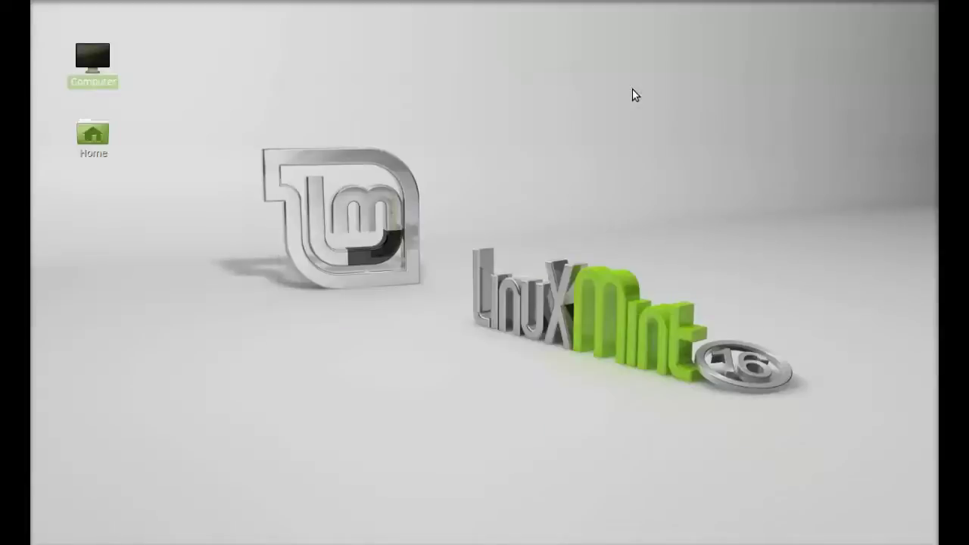
left_click(352, 93)
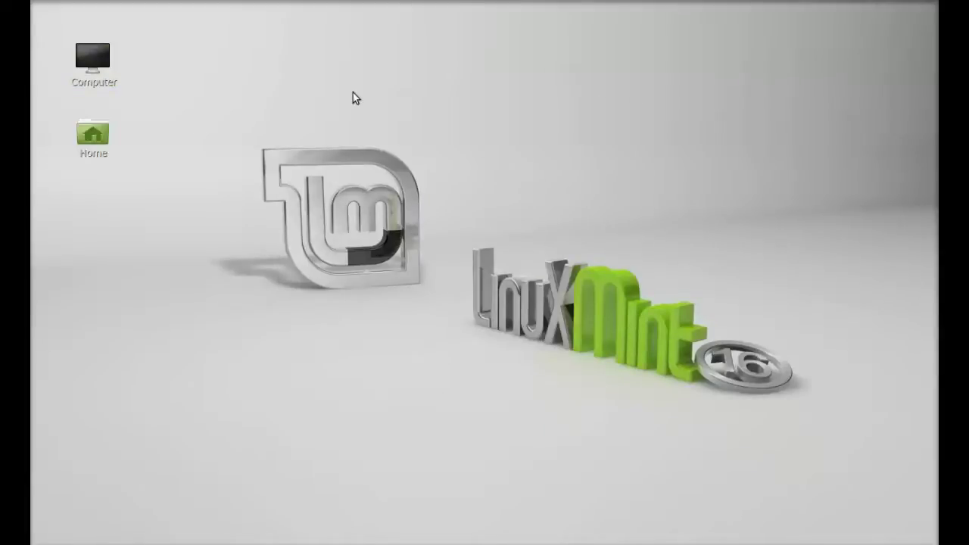
double_click(95, 58)
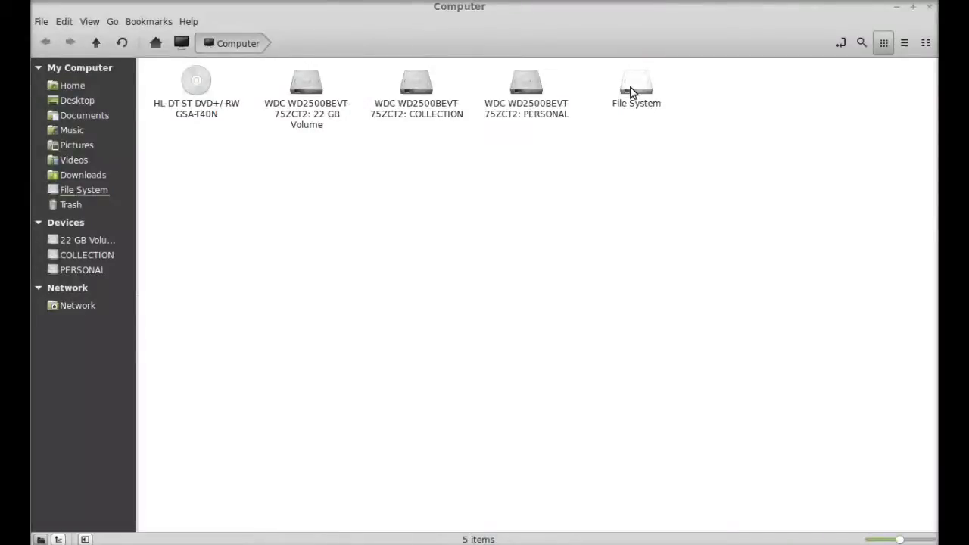
double_click(632, 90)
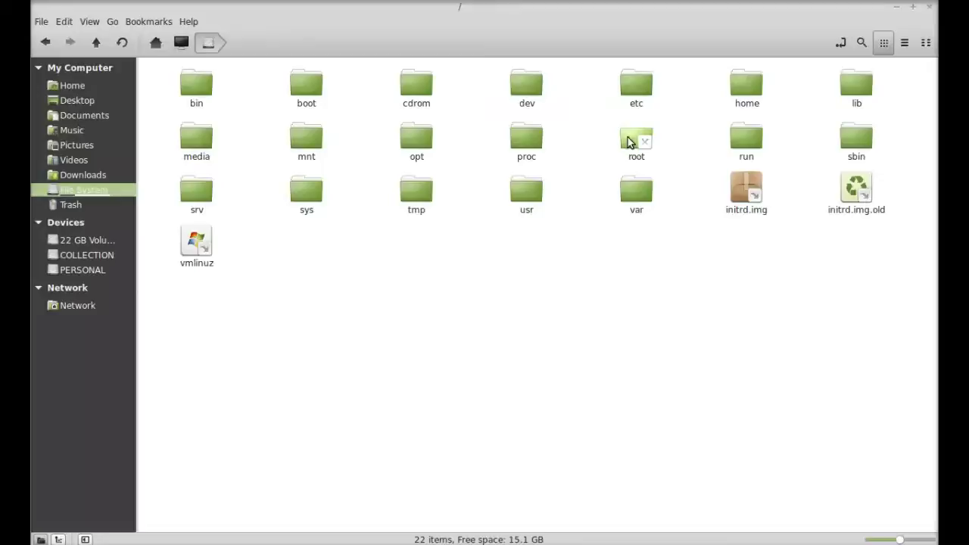
left_click(636, 141)
right_click(636, 140)
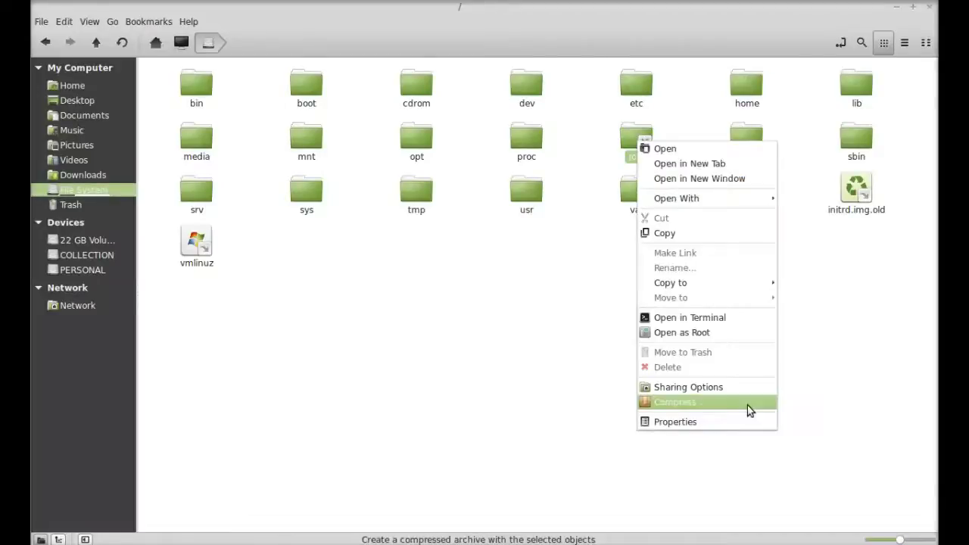
left_click(724, 336)
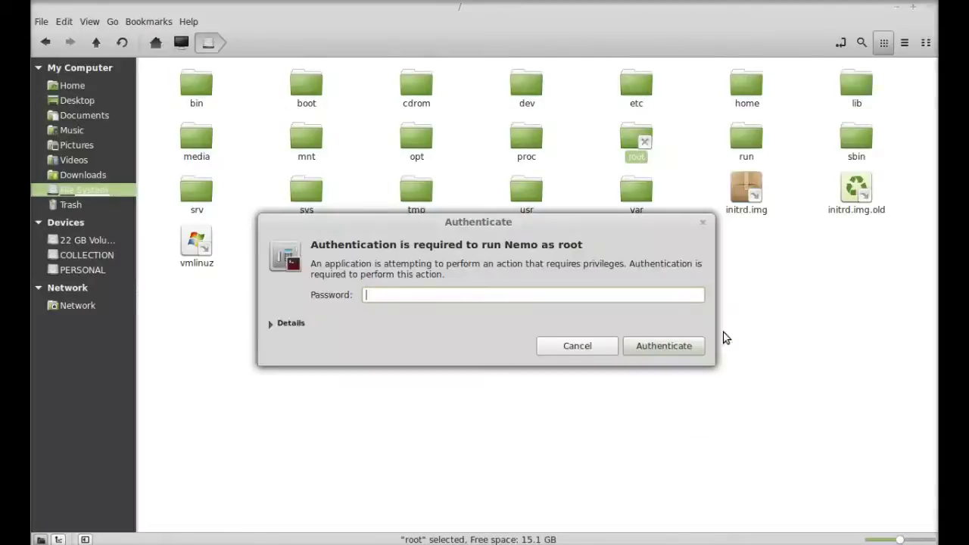
type("***")
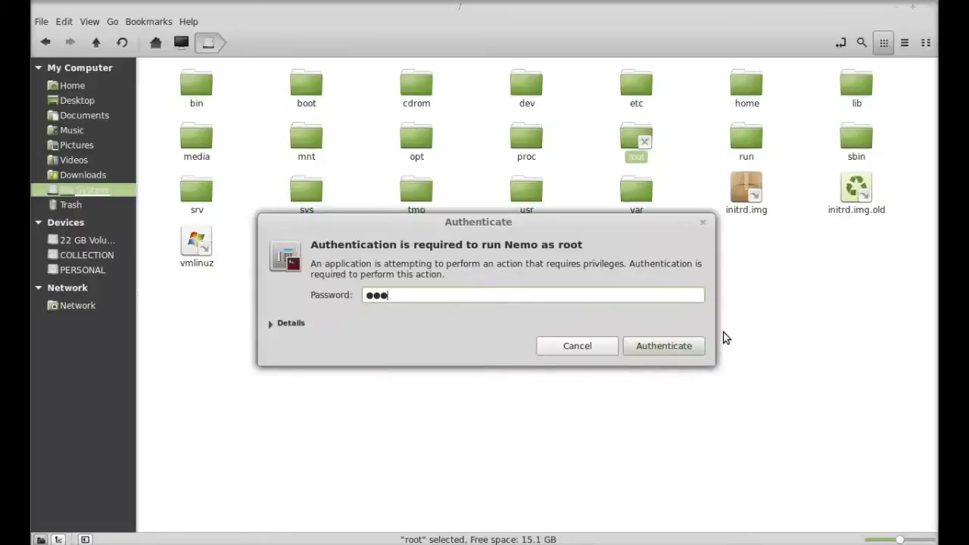
type("*****")
key("Return")
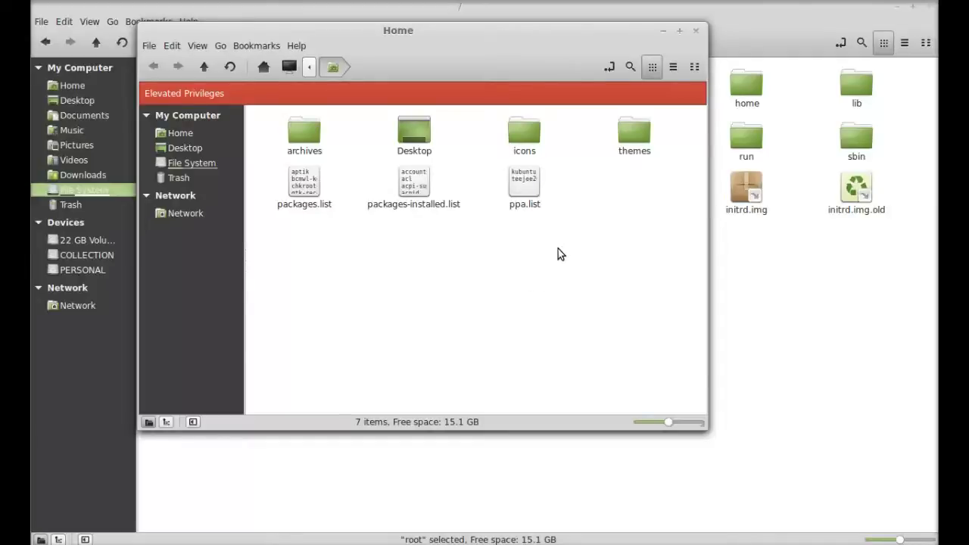
left_click(696, 31)
left_click(930, 6)
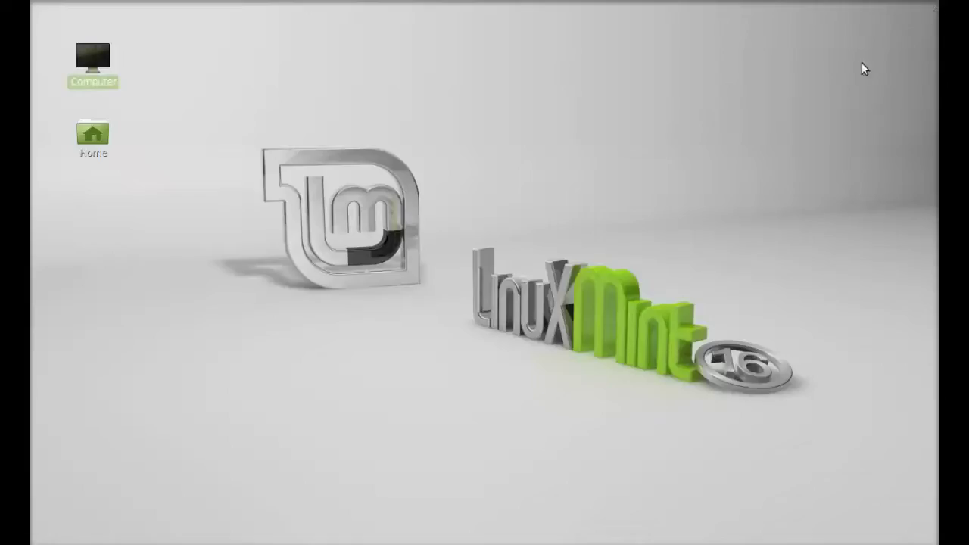
left_click(798, 103)
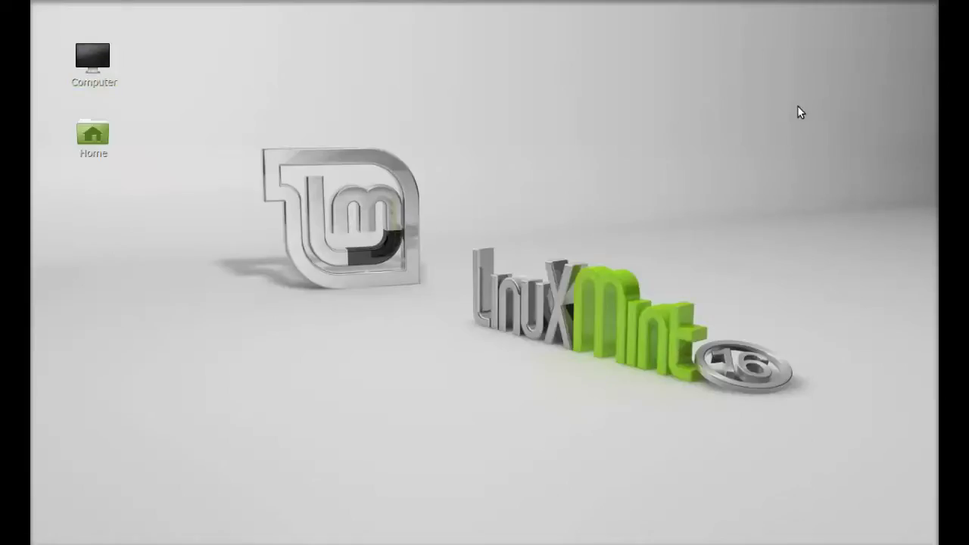